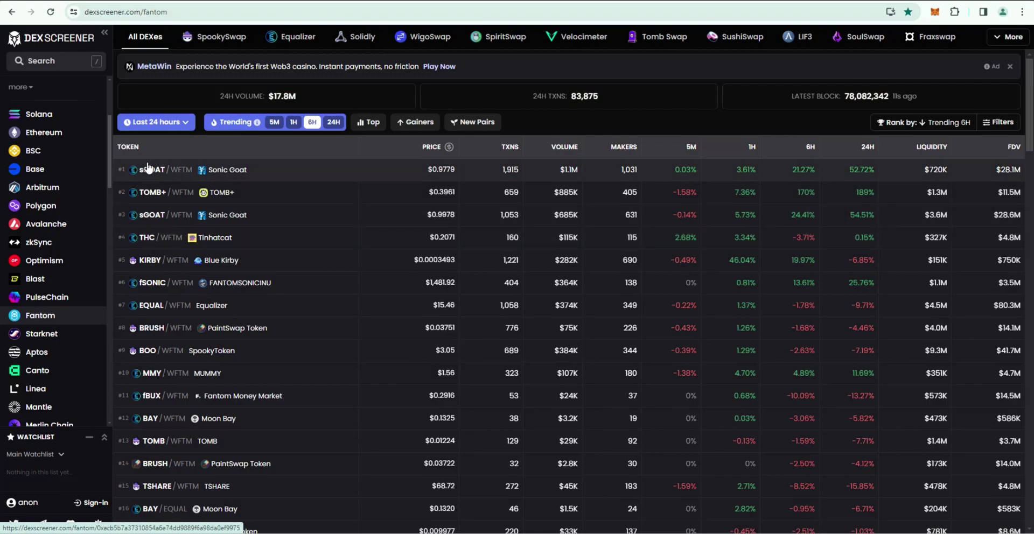
Step: Open MetaMask's page for adding a network from the wallet's network list
click(120, 2)
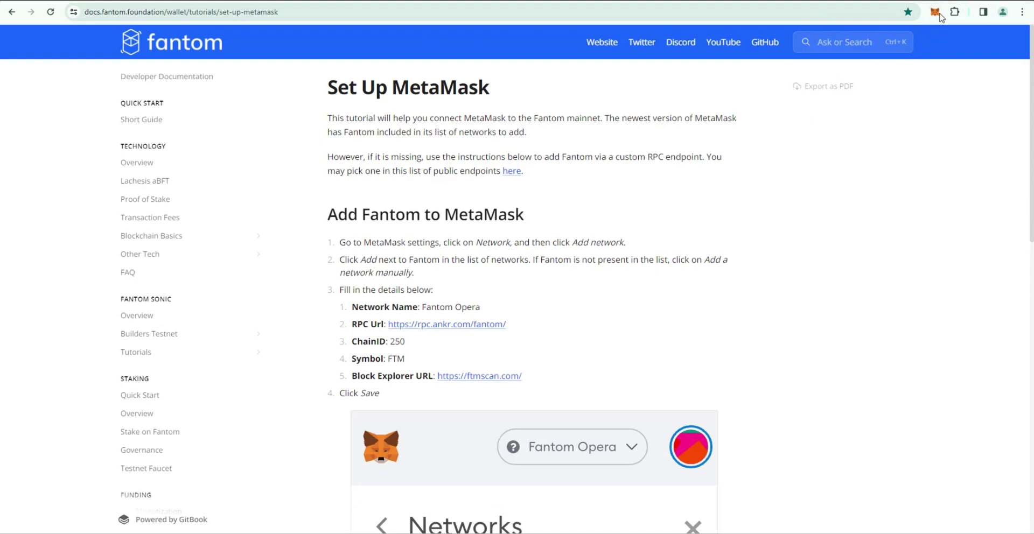
click(937, 13)
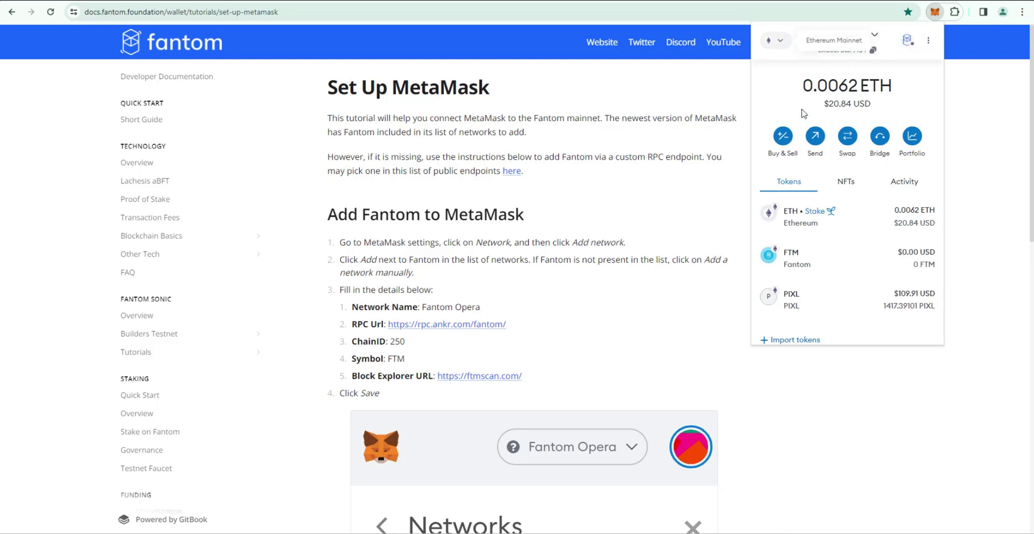
click(781, 45)
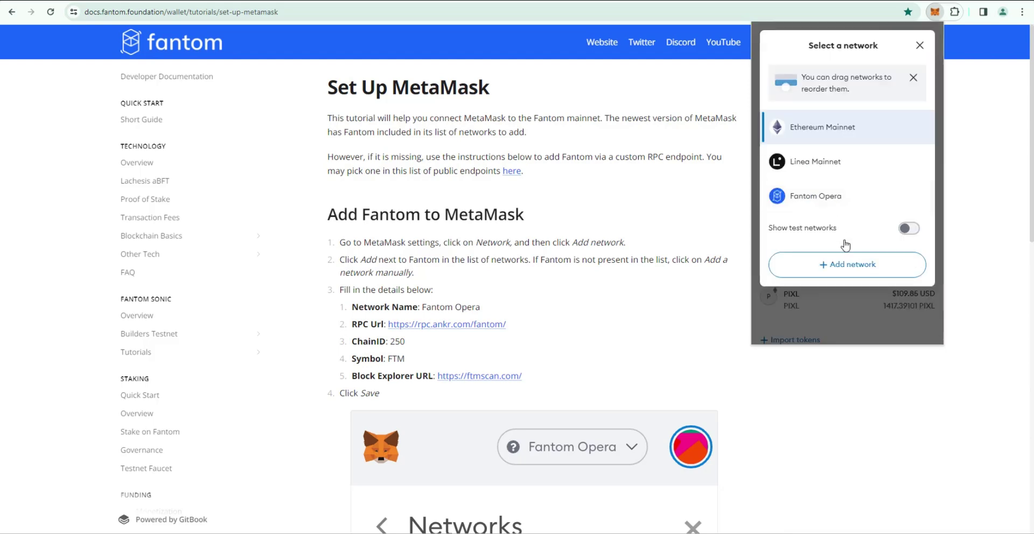
click(853, 267)
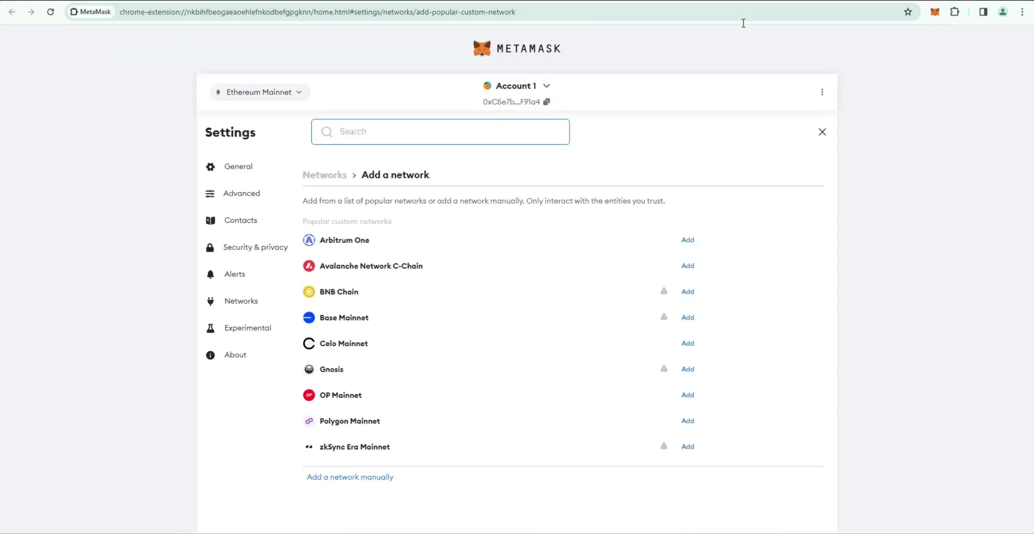
Step: Review the Fantom Opera network name, RPC URL, chain ID, symbol and block explorer URL in the Set Up MetaMask guide
key(ctrl+Tab)
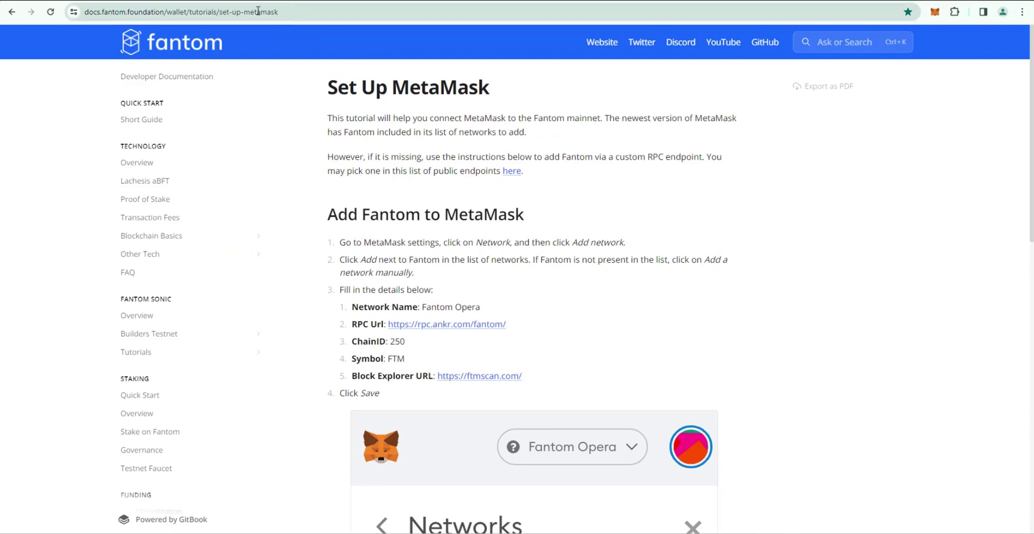
drag(375, 304, 469, 377)
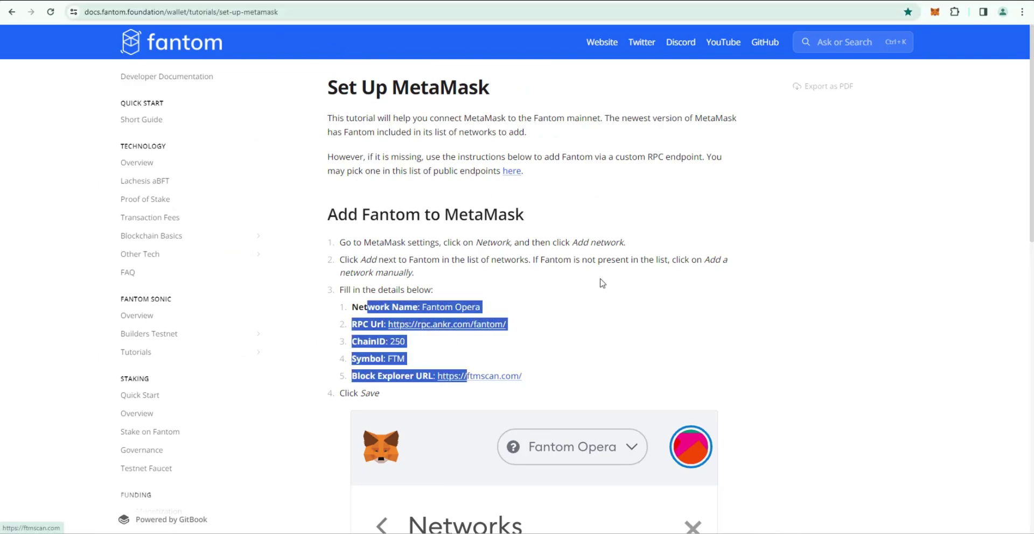
key(ctrl+Tab)
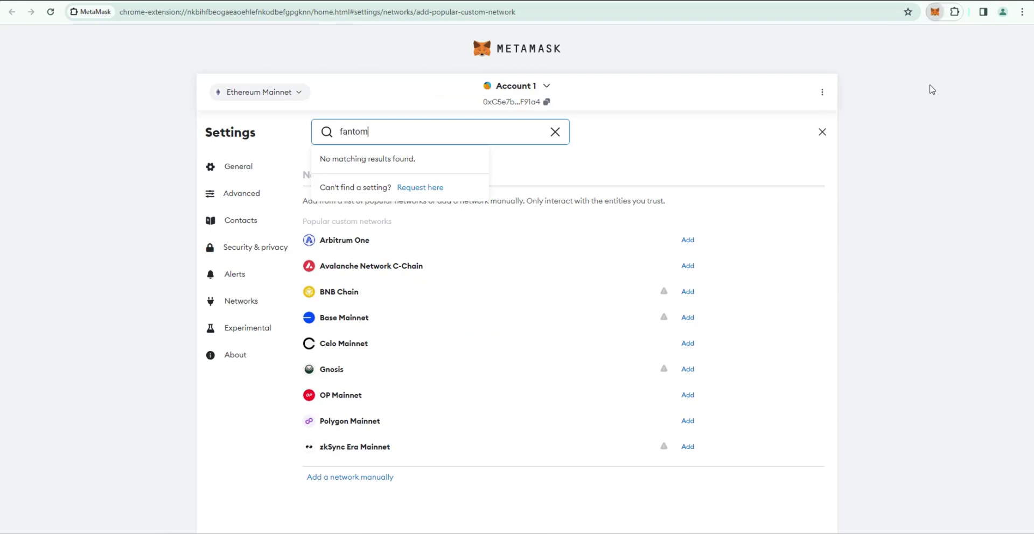
Step: Open MetaMask's form for adding a network manually and compare its fields with the details in the Fantom guide
click(936, 12)
click(771, 40)
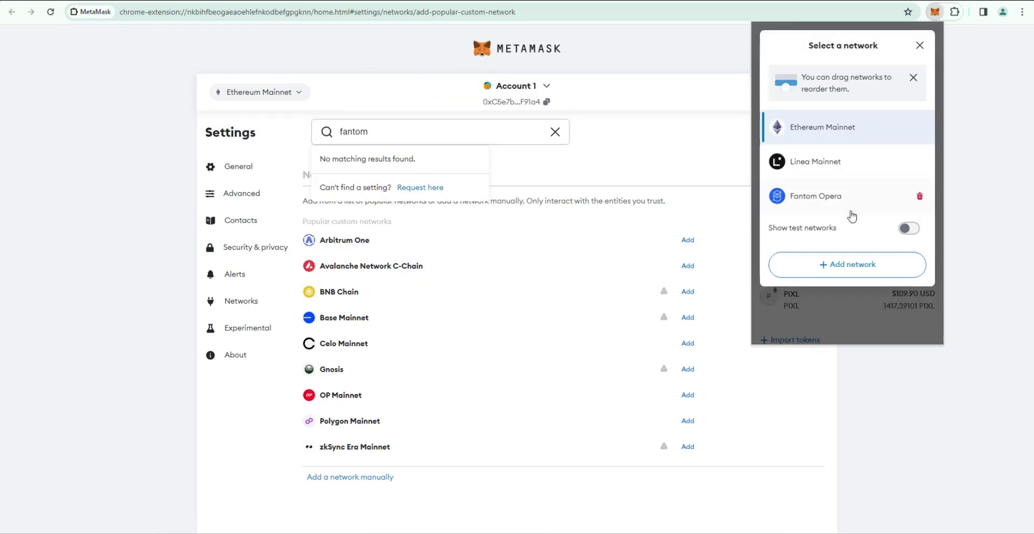
click(856, 266)
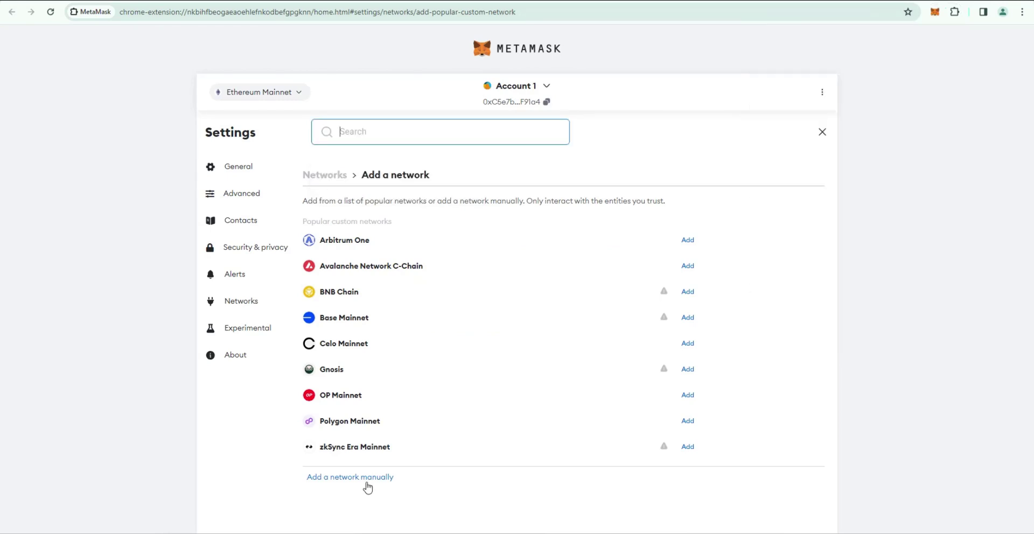
click(367, 479)
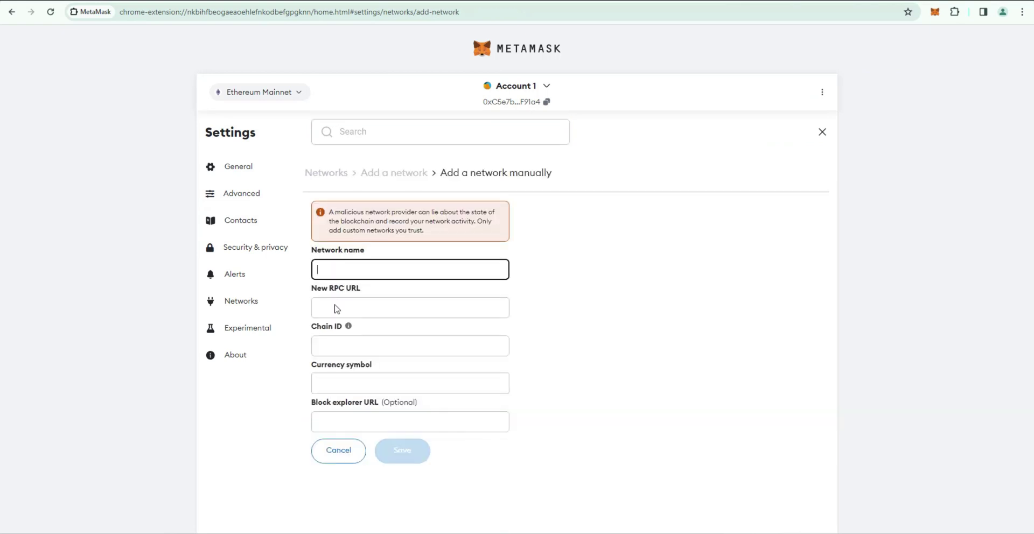
key(alt+Tab)
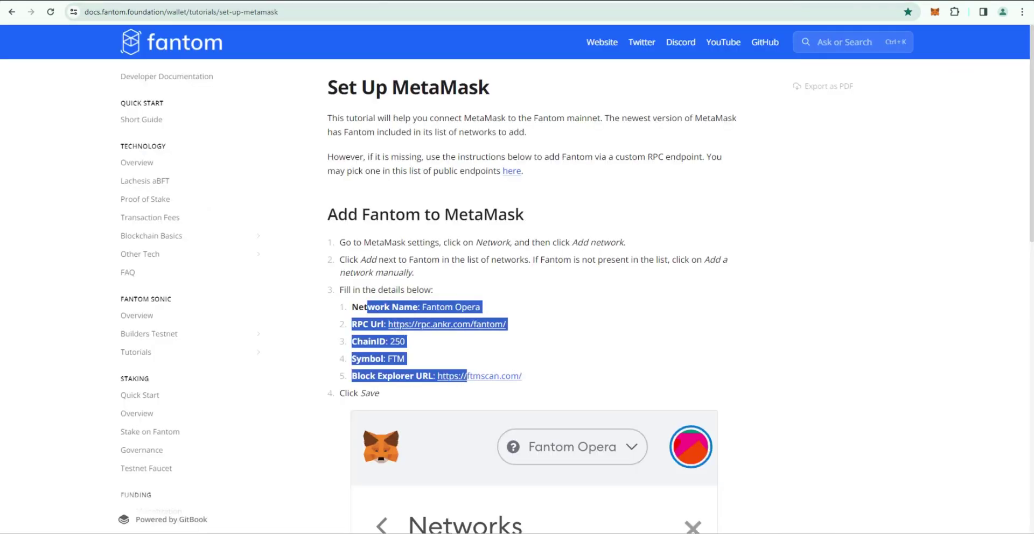
key(alt+Tab)
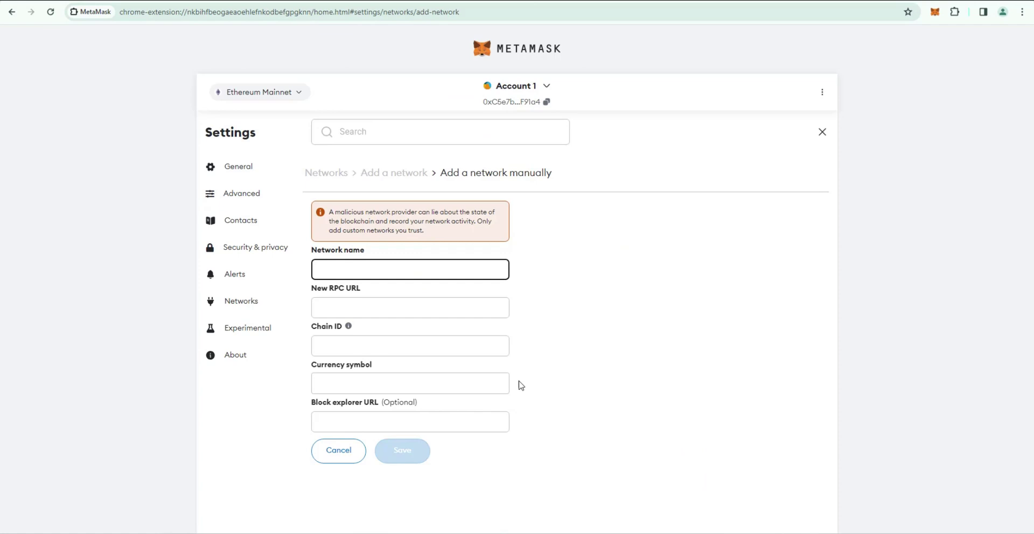
Step: Switch the MetaMask wallet to the Fantom Opera network and copy the account address
click(935, 12)
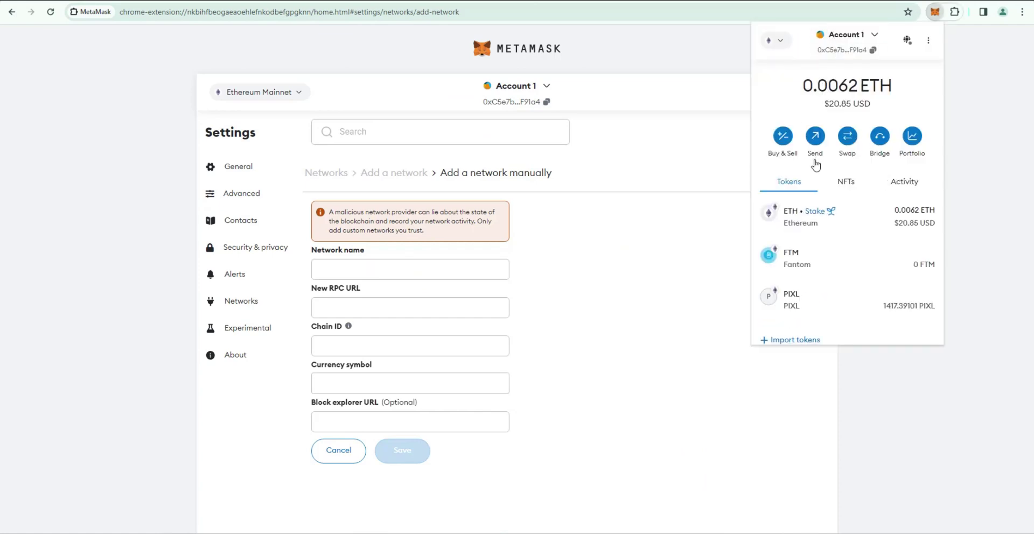
click(782, 50)
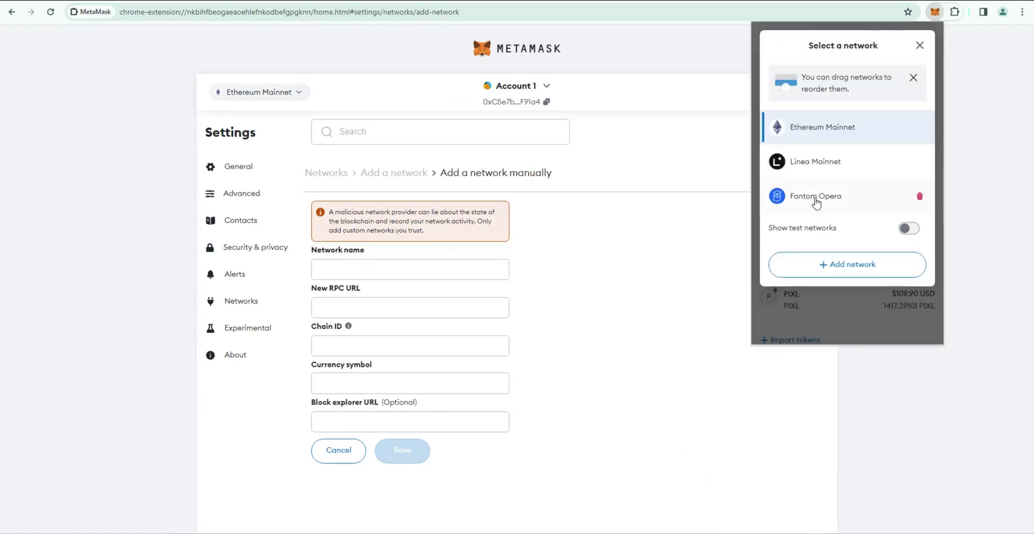
click(820, 196)
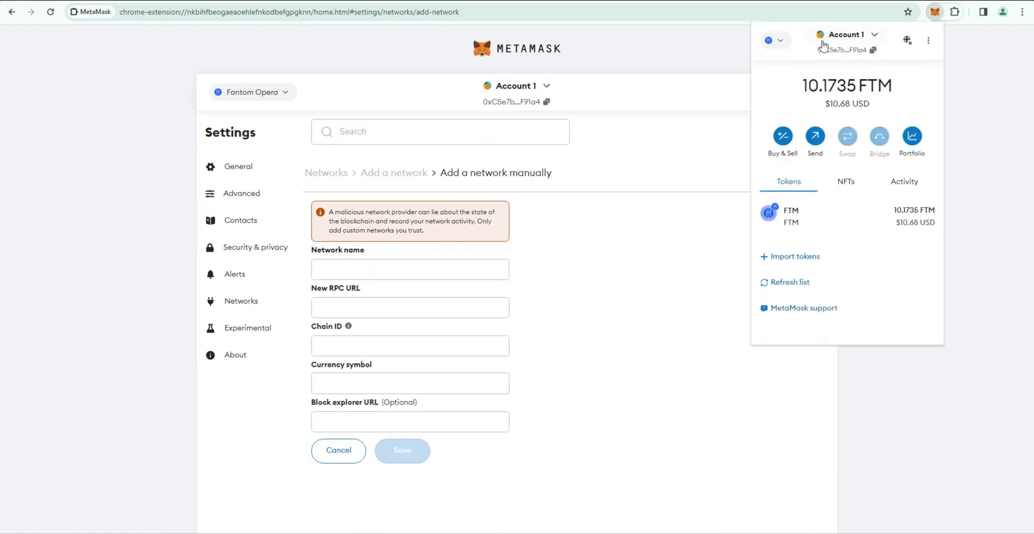
click(872, 50)
Step: Switch to SpookySwap and check the connected wallet's account details
key(ctrl+Tab)
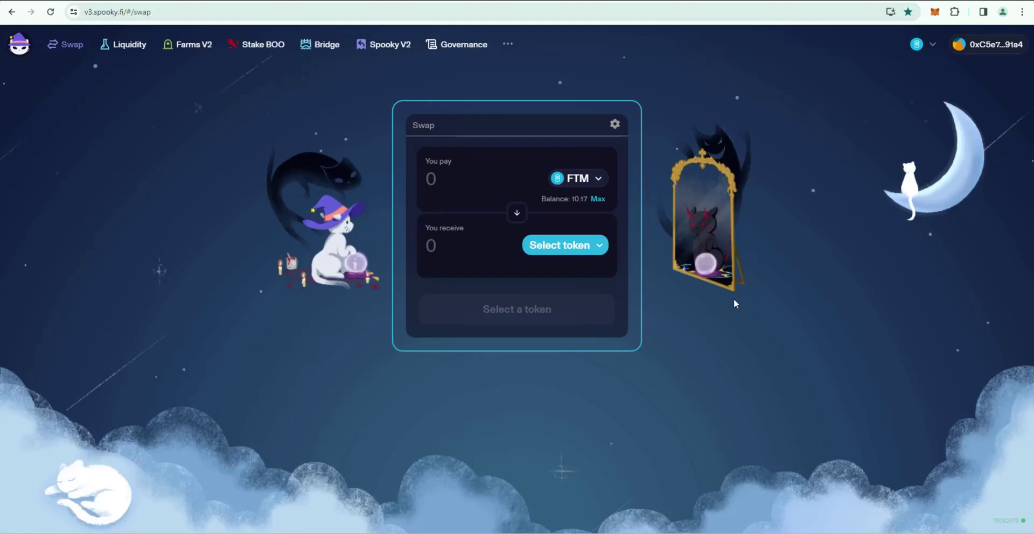
click(975, 44)
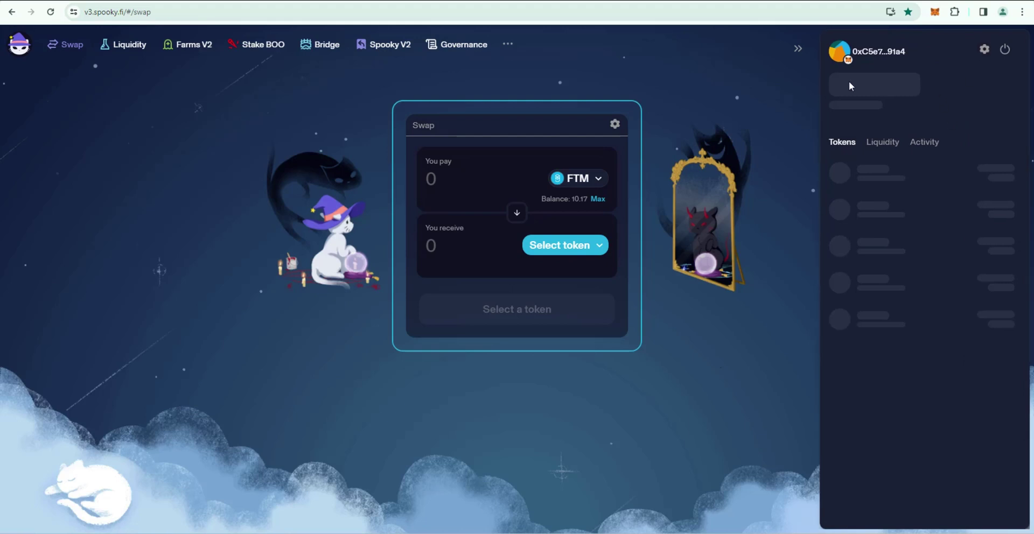
click(791, 79)
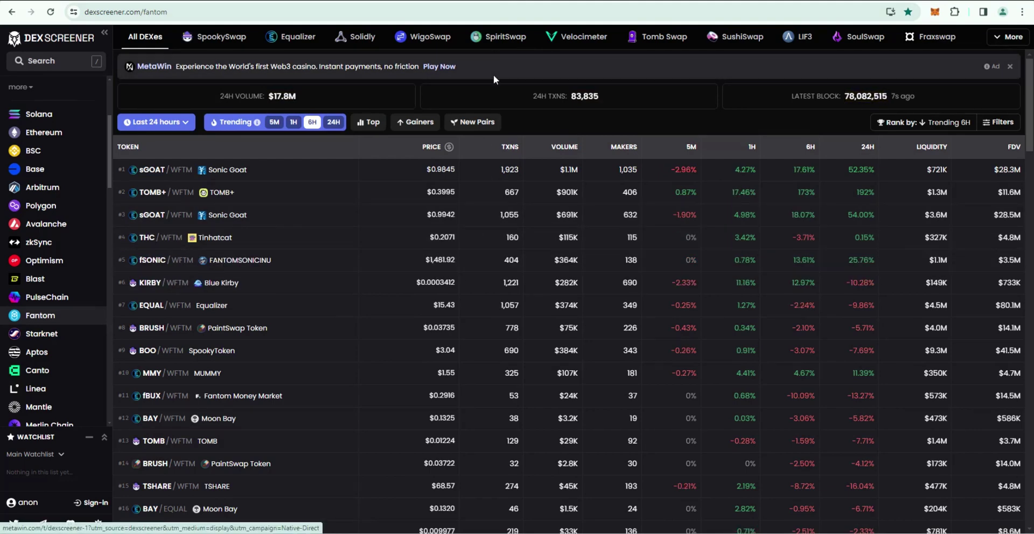
Step: Copy Tinhatcat's contract address from its THC/WFTM page on DEX Screener and use it to select THC as the token to receive on SpookySwap
click(153, 236)
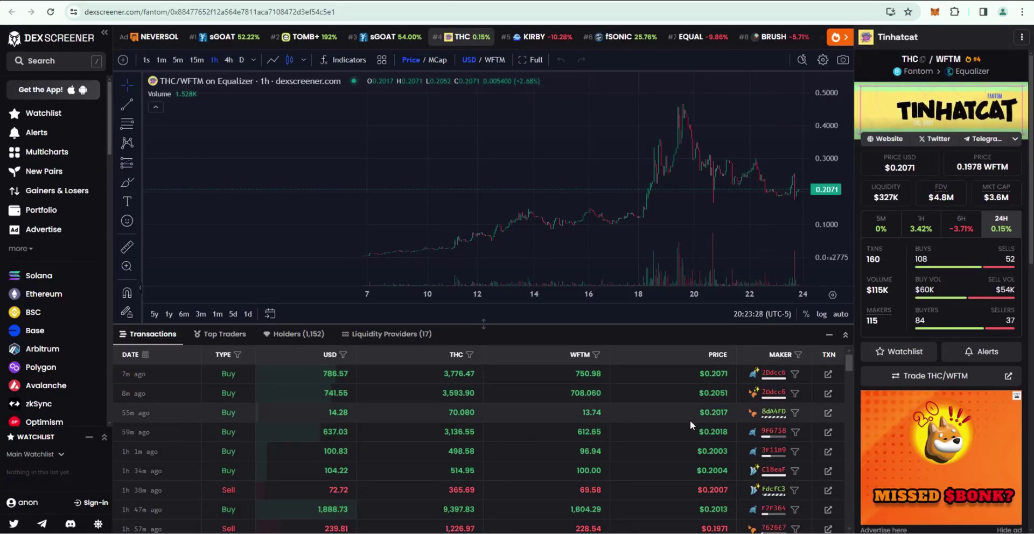
click(923, 61)
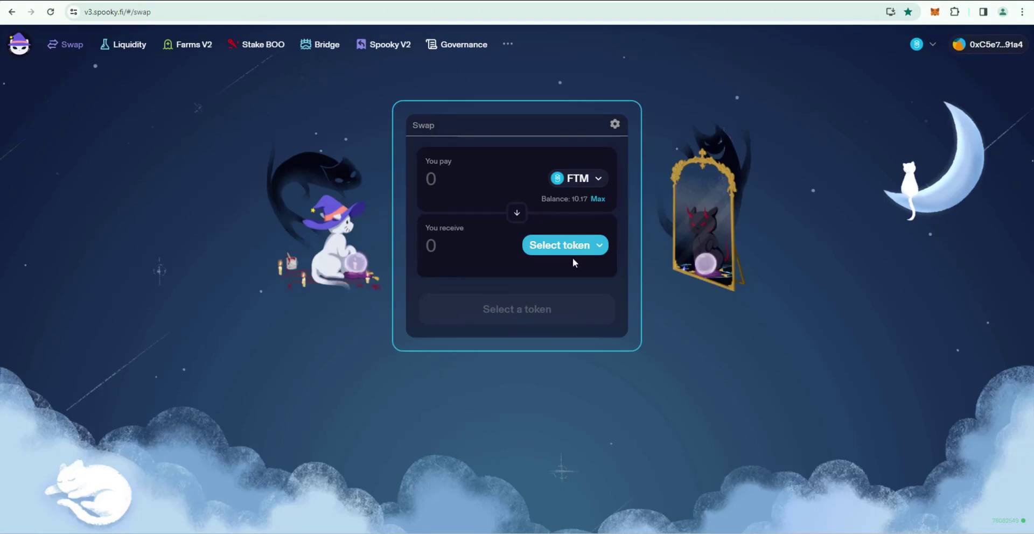
click(570, 249)
key(ctrl+v)
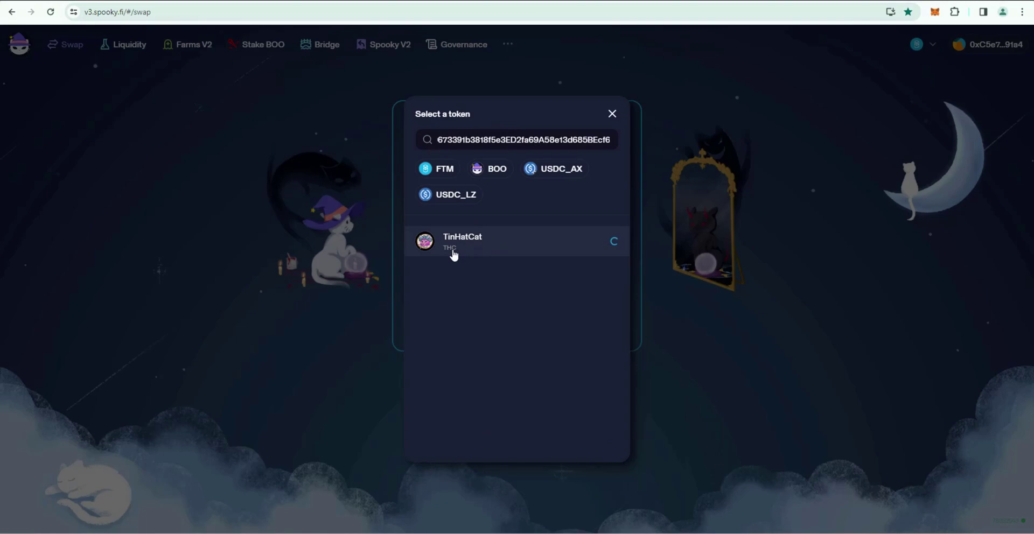
click(498, 245)
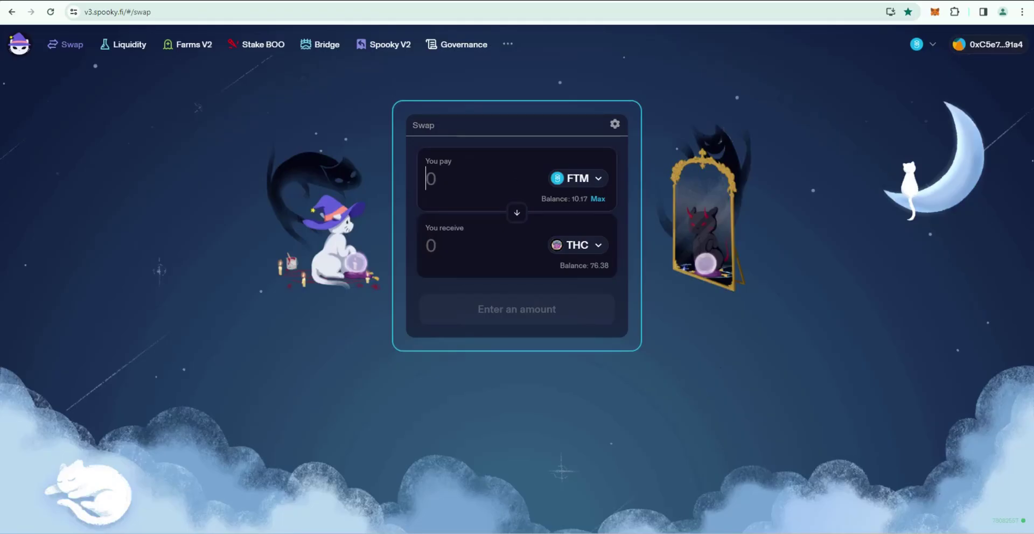
Step: Swap 9 FTM for THC and approve the transaction in the wallet
text(9)
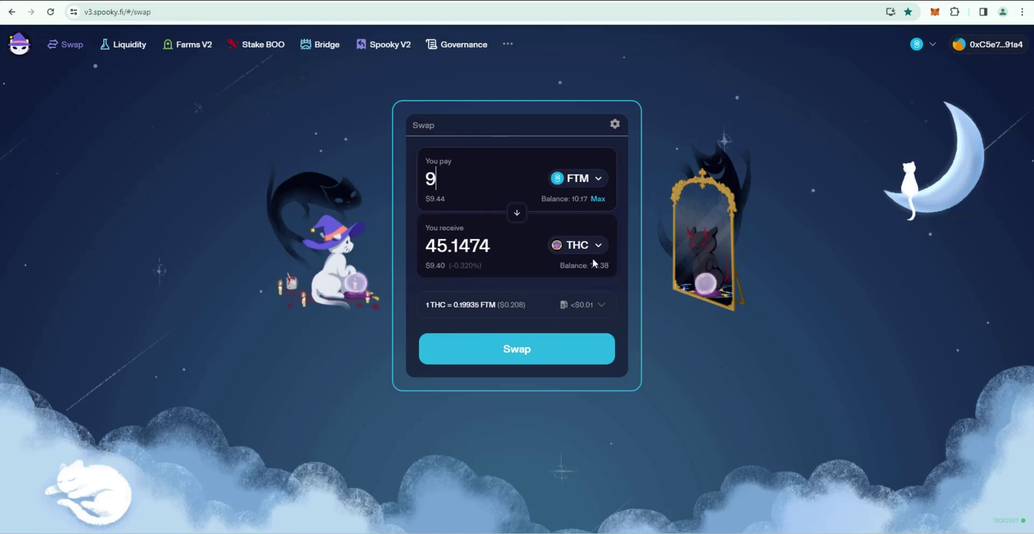
click(511, 359)
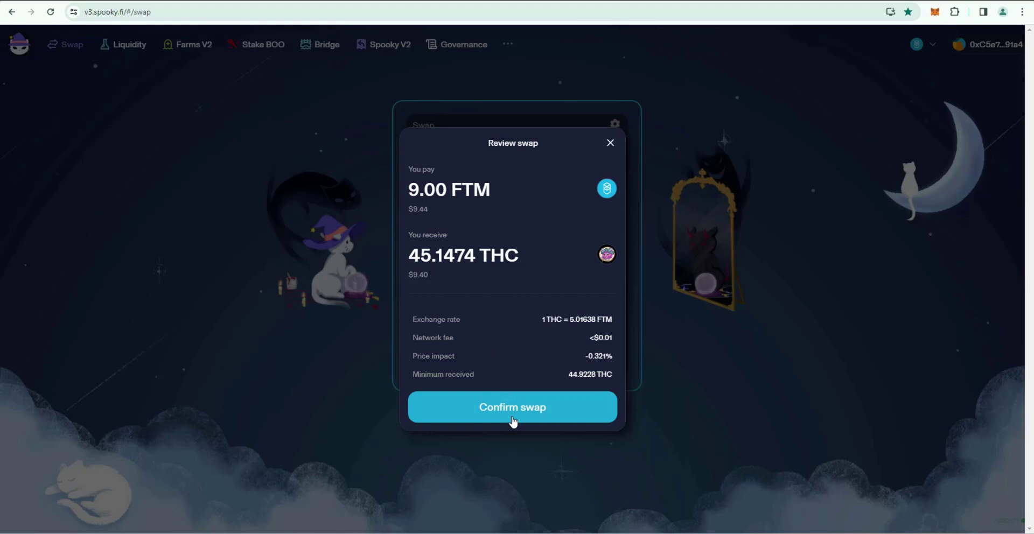
click(513, 407)
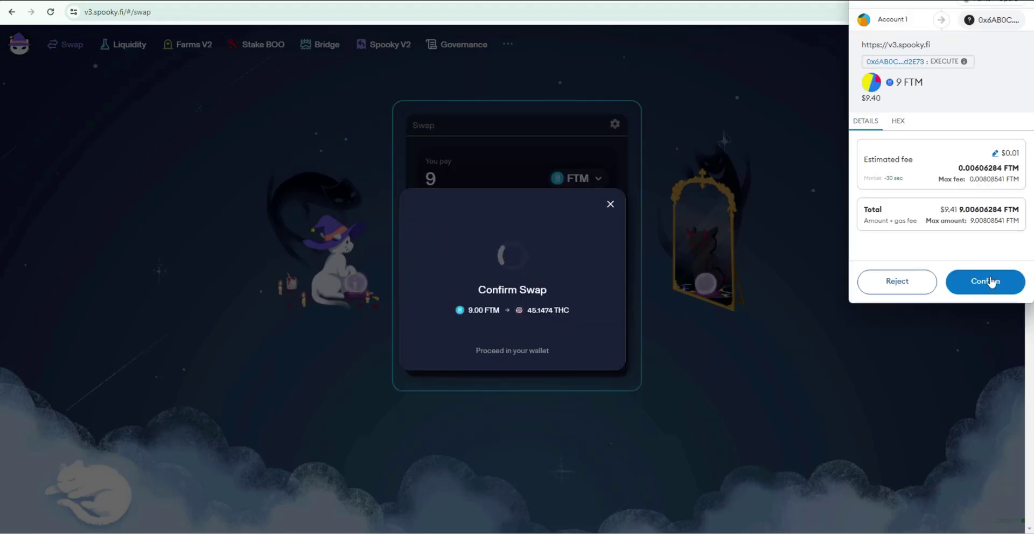
click(994, 283)
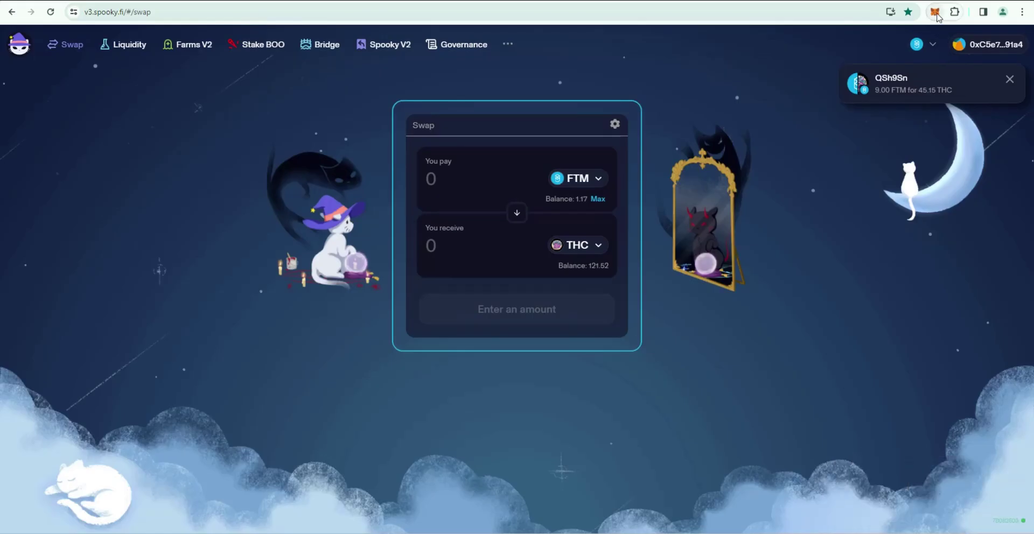
Step: Import the THC token into MetaMask with its copied contract address and check the wallet's token list
click(936, 13)
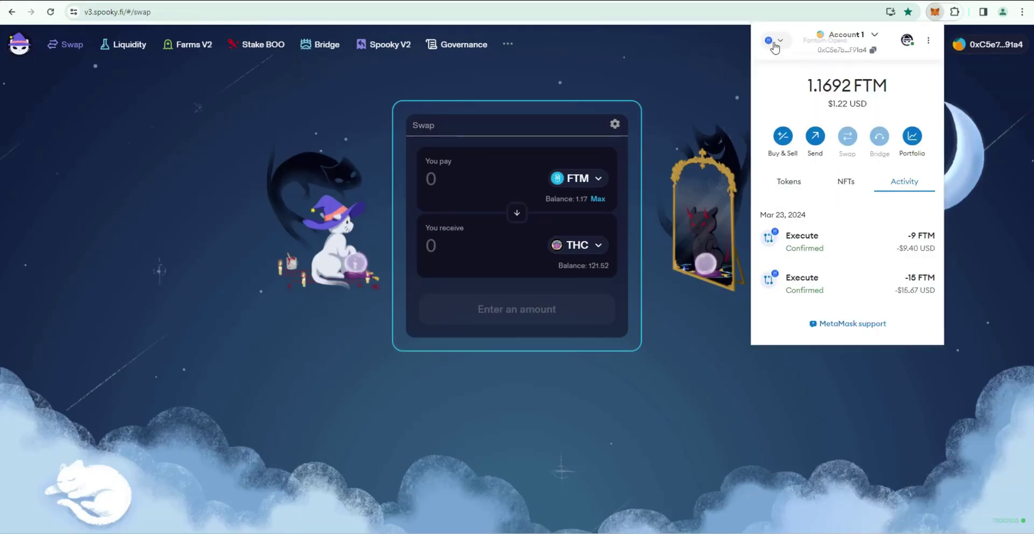
click(790, 182)
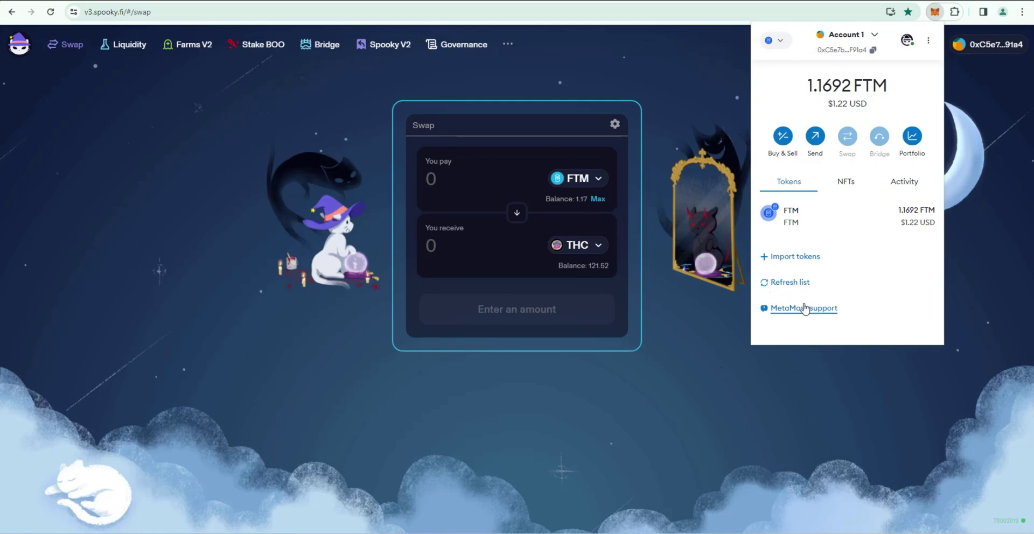
click(797, 264)
click(835, 195)
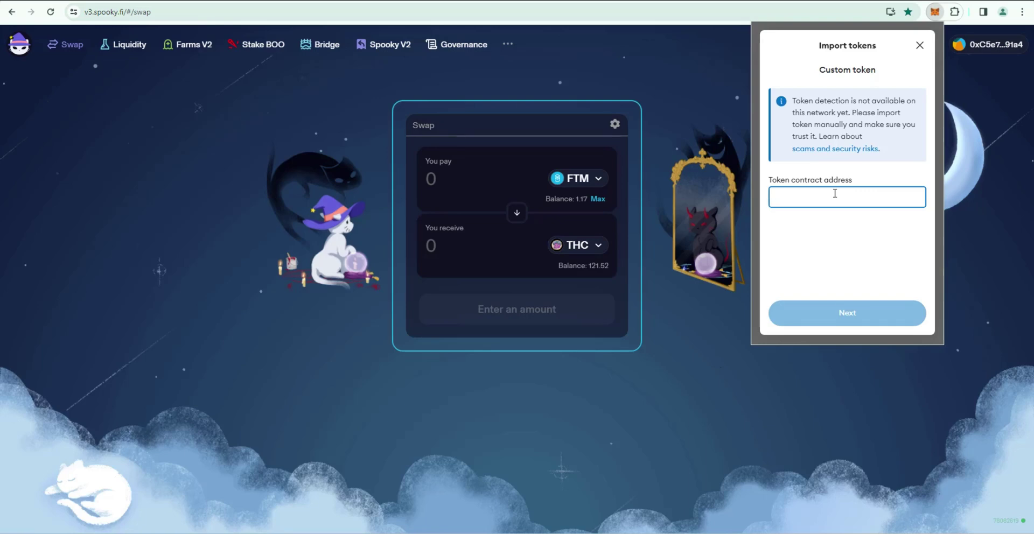
key(ctrl+v)
key(Return)
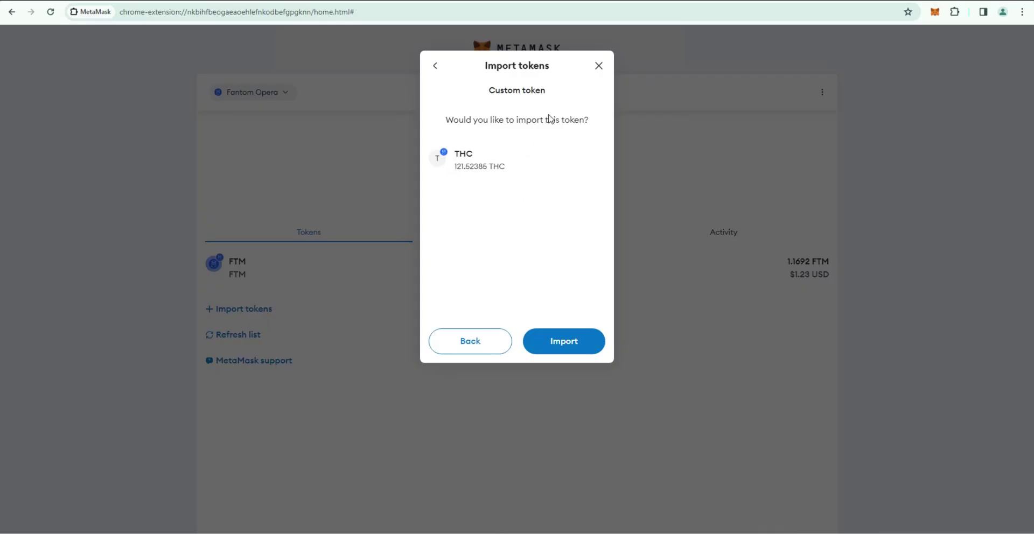
click(567, 349)
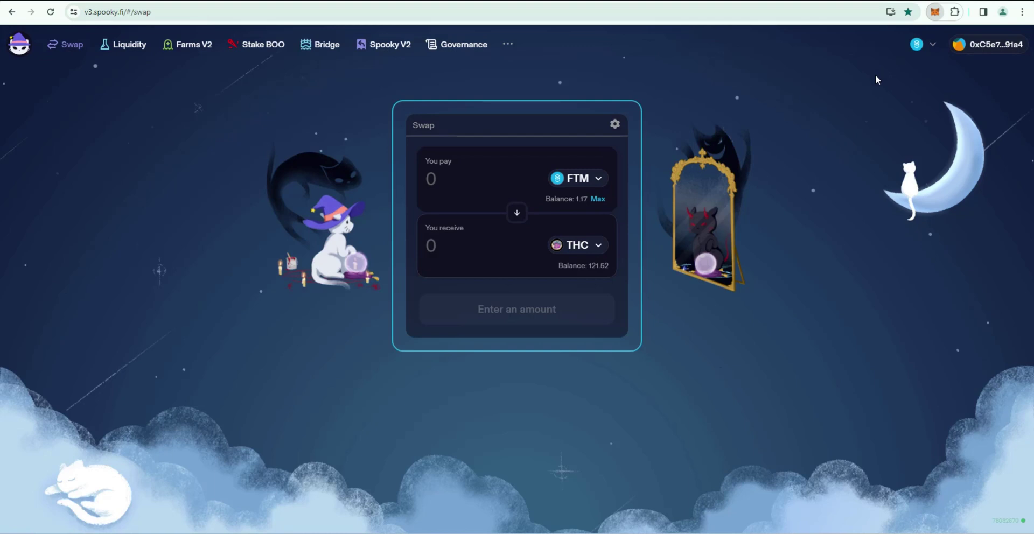
click(935, 12)
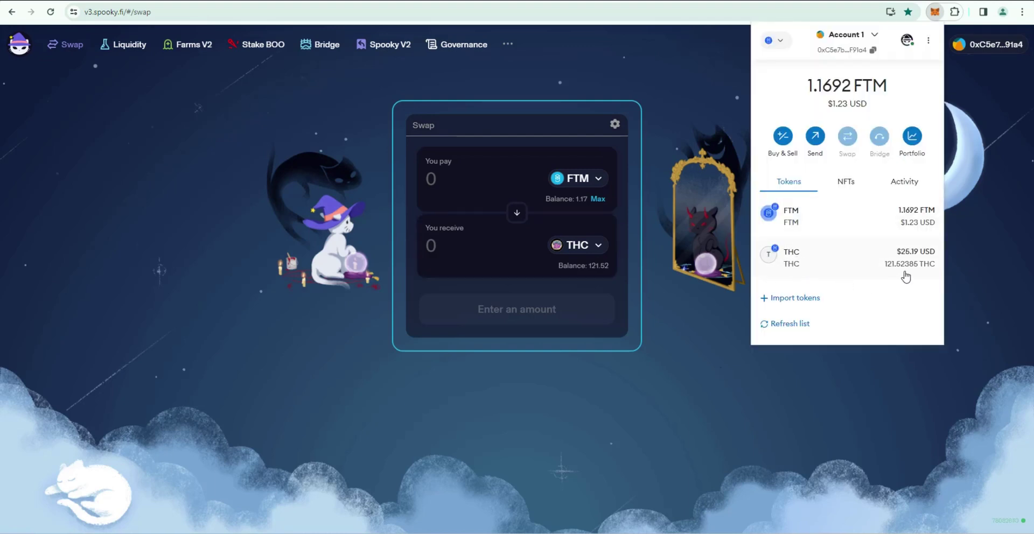